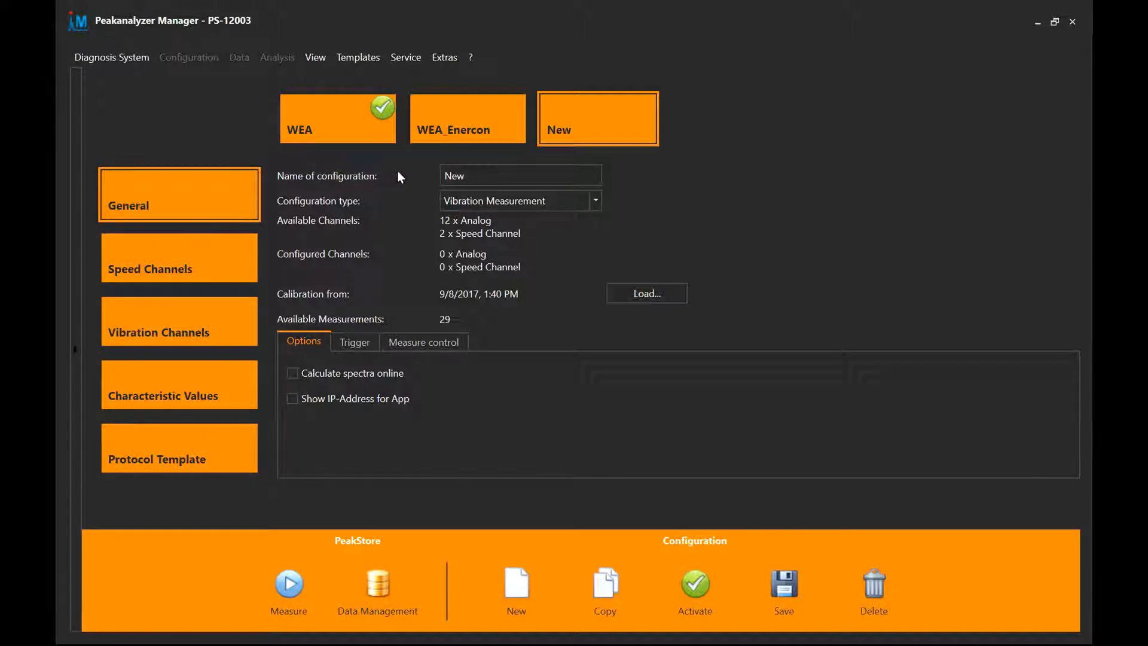
Step: Rename the new configuration as Test
{"action": "left_click", "coordinate": [487, 172]}
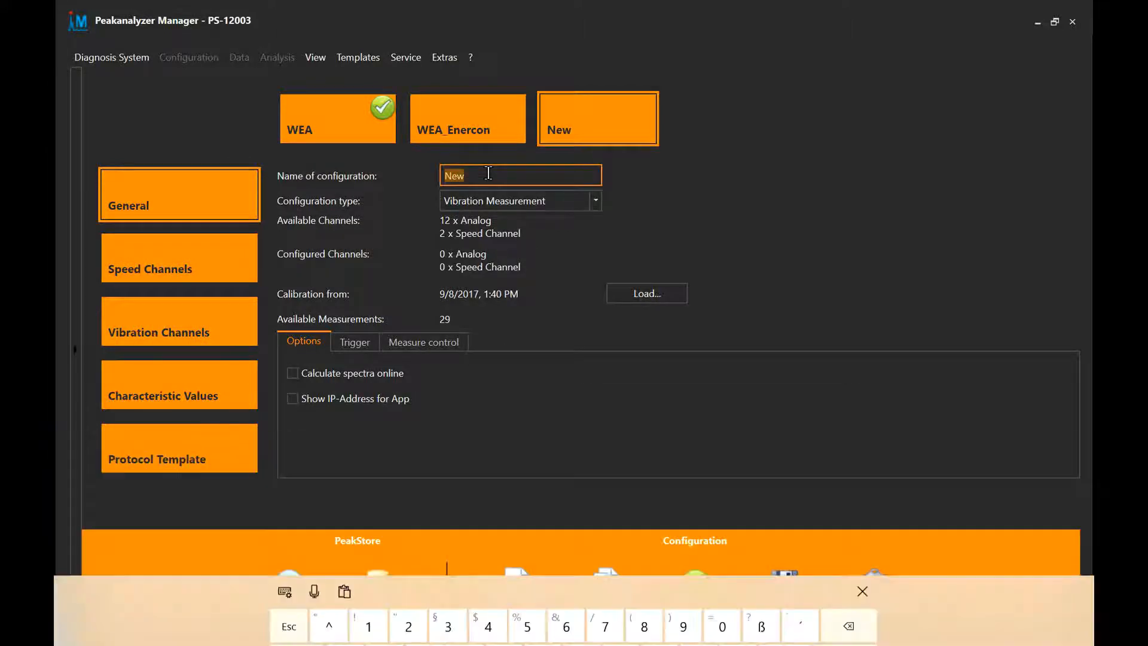
{"action": "key", "text": "BackSpace"}
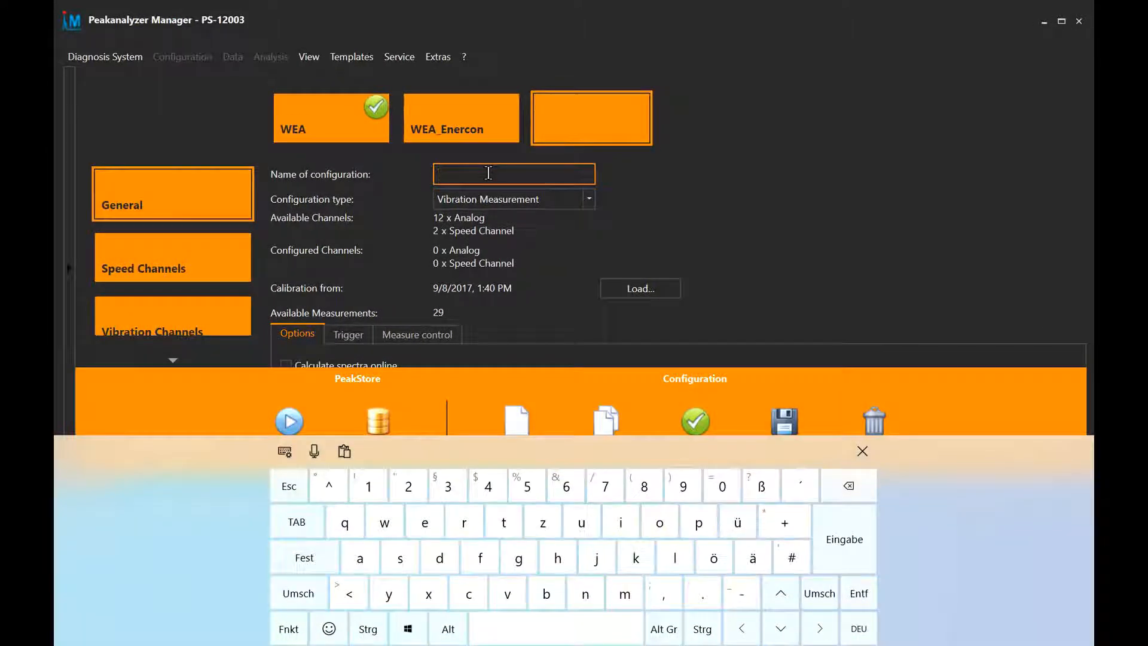
{"action": "type", "text": "Test"}
{"action": "left_click", "coordinate": [842, 537]}
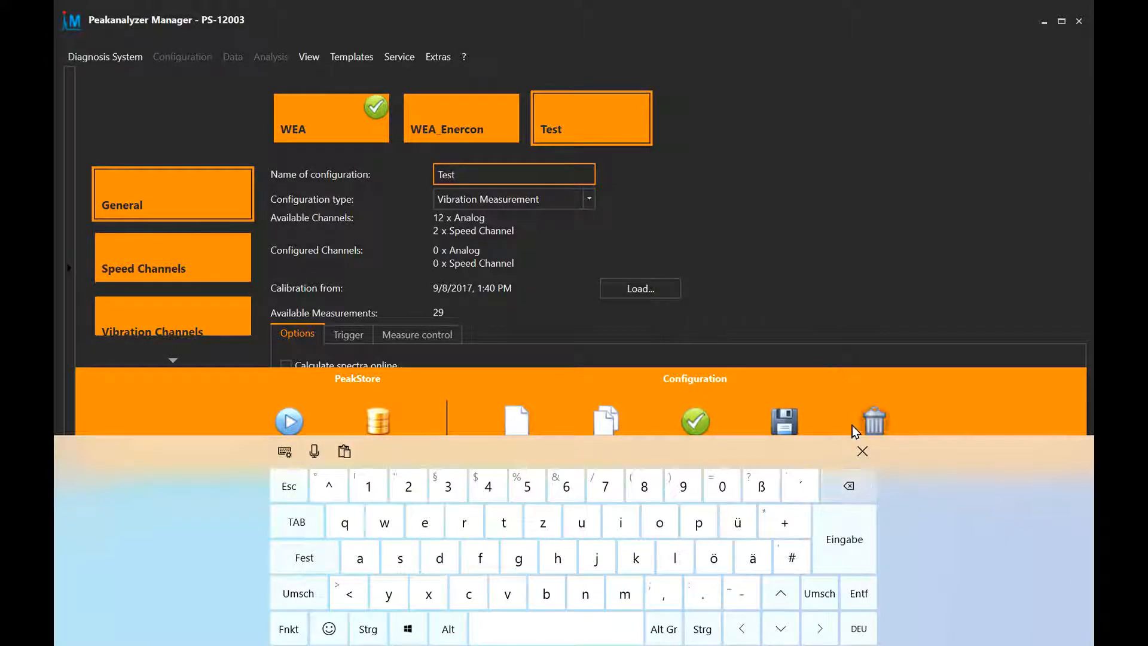
{"action": "left_click", "coordinate": [862, 453]}
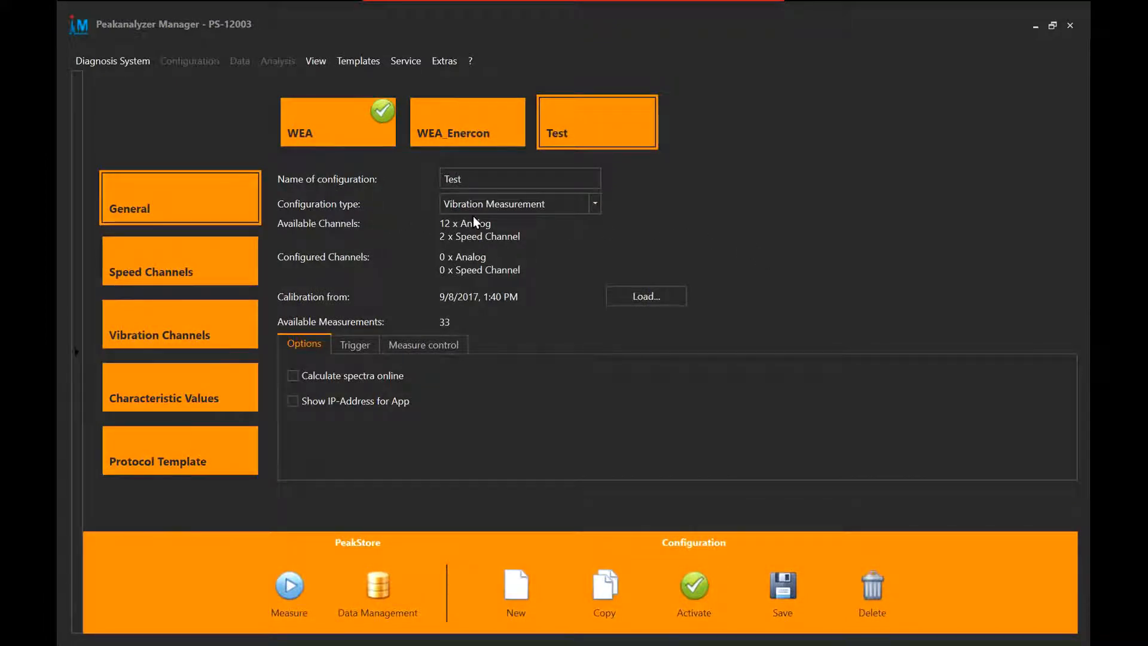
Step: Keep Vibration Measurement as the configuration type and enable online spectra calculation and the IP-address display for the app
{"action": "left_click", "coordinate": [594, 206]}
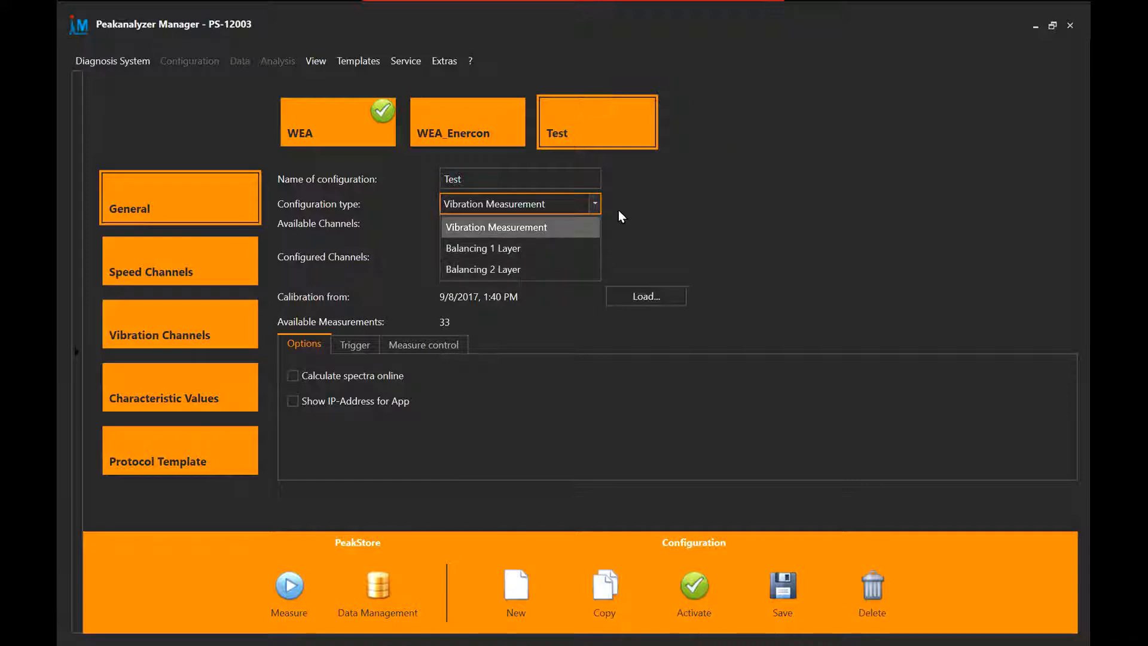
{"action": "left_click", "coordinate": [551, 203]}
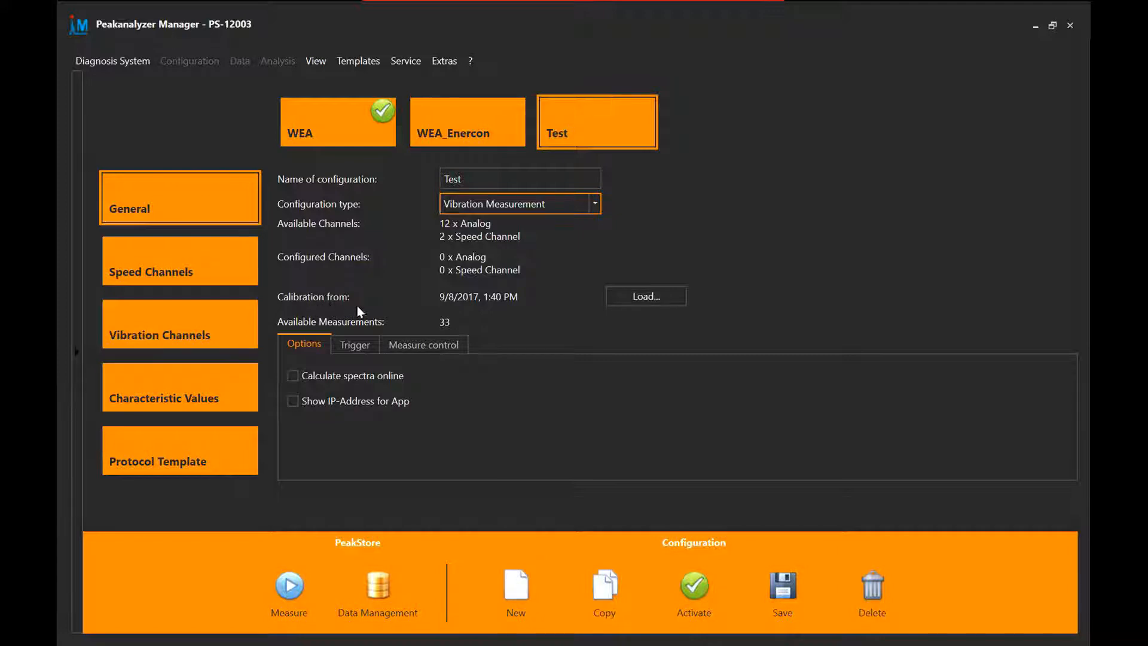
{"action": "left_click", "coordinate": [638, 300]}
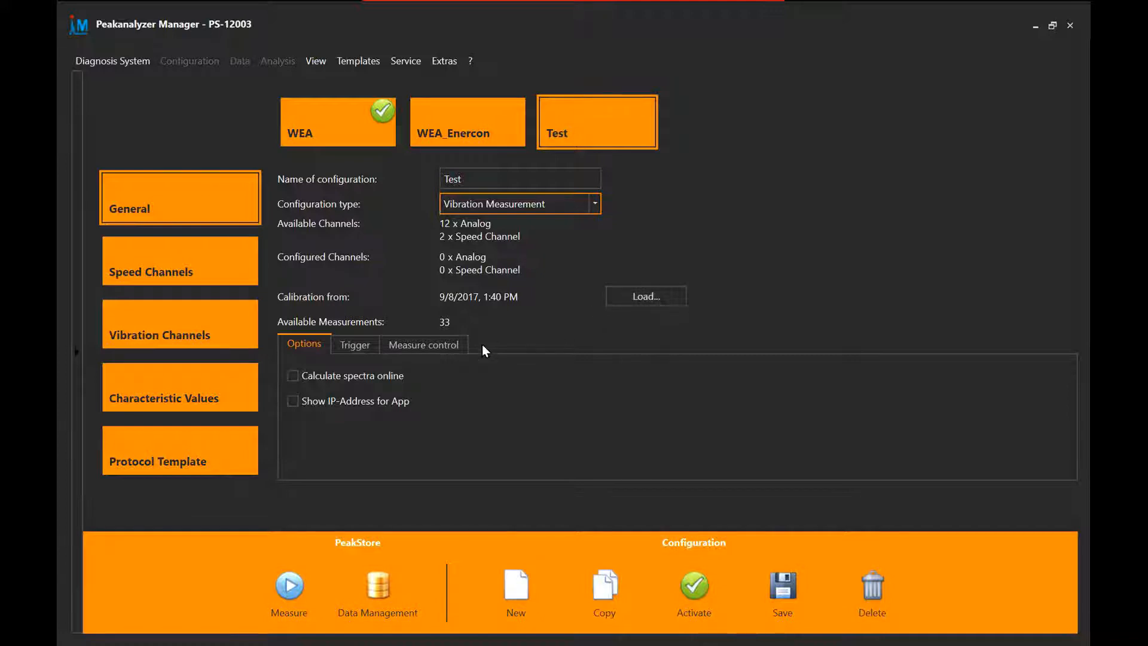
{"action": "left_click", "coordinate": [293, 376]}
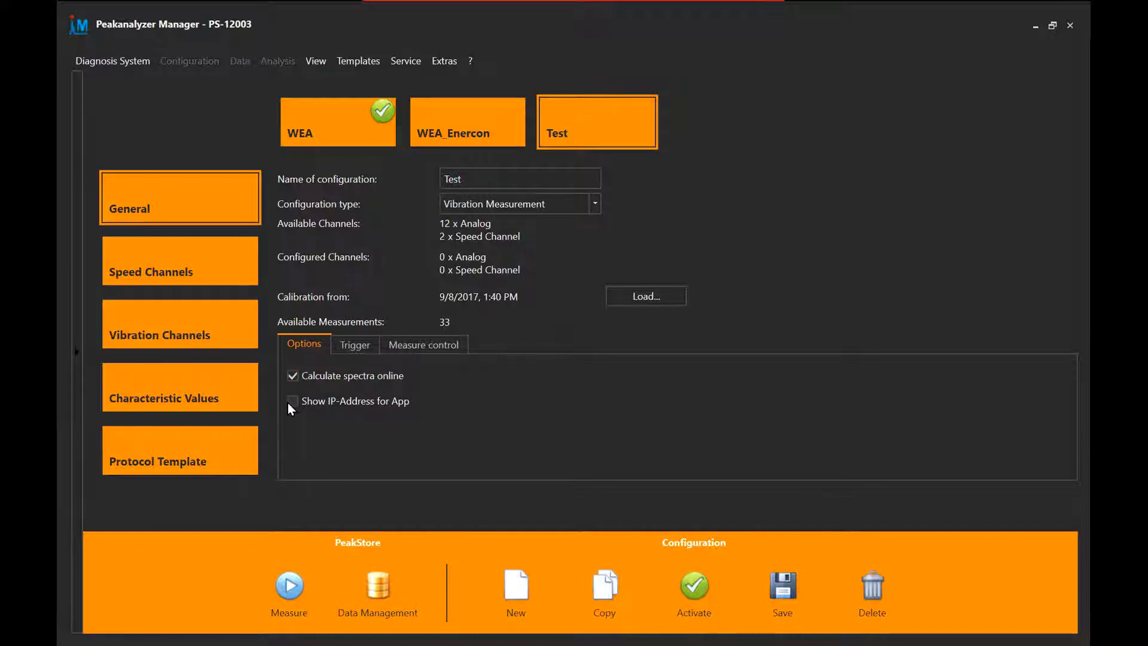
Step: Review the trigger and measure control settings of the Test configuration and return to its general options
{"action": "left_click", "coordinate": [355, 345]}
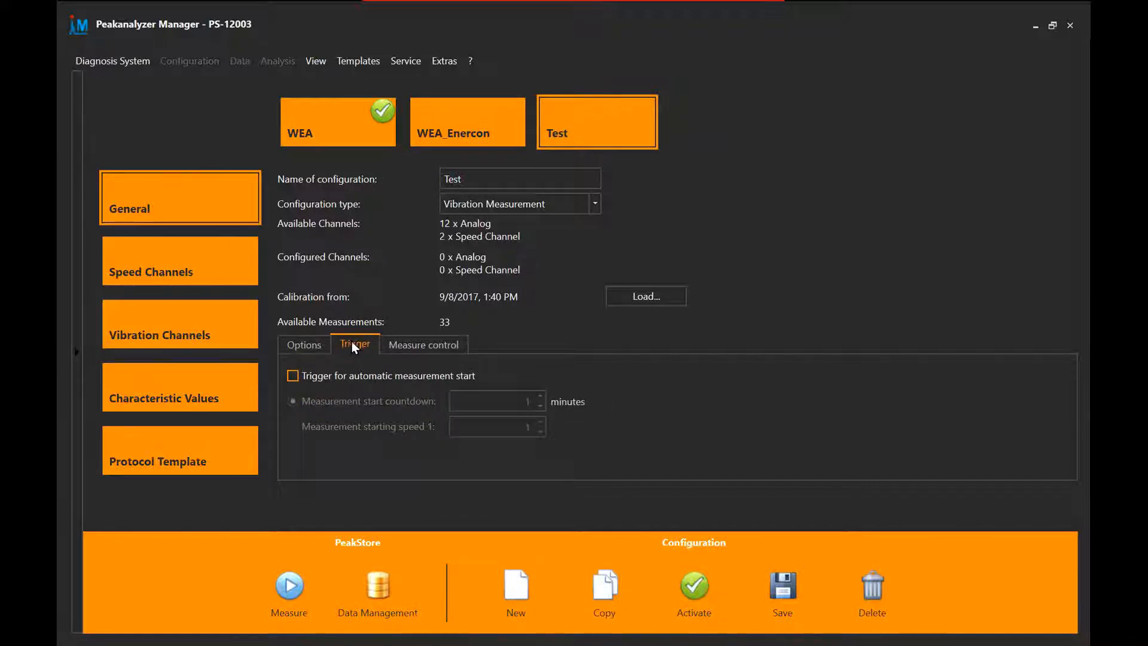
{"action": "left_click", "coordinate": [431, 342]}
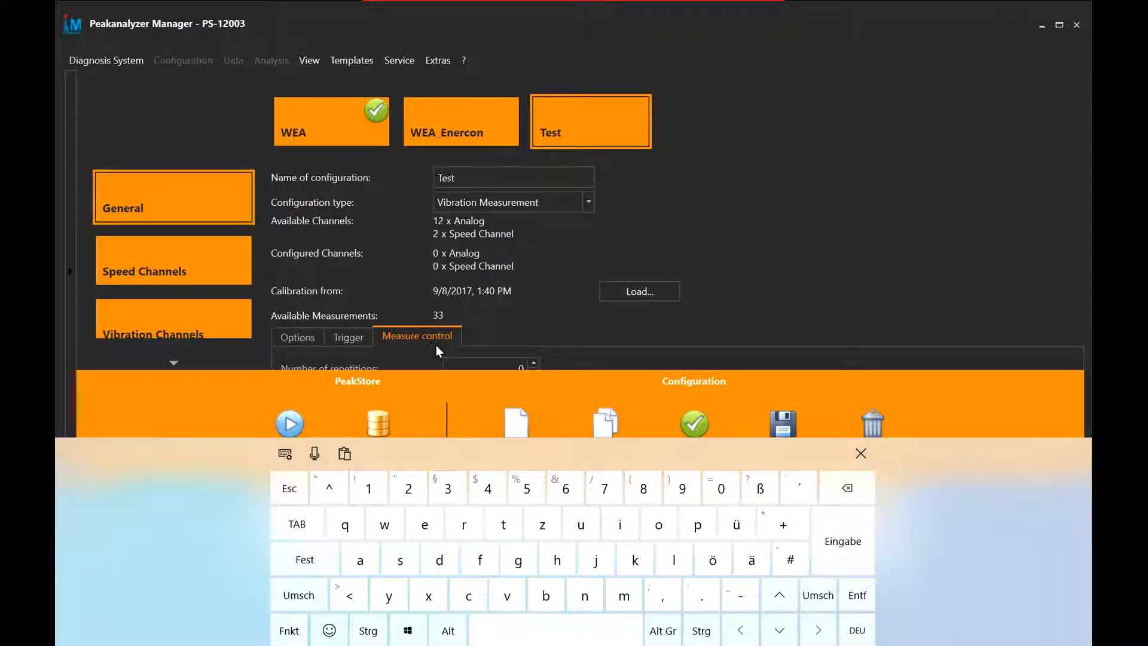
{"action": "left_click", "coordinate": [861, 455]}
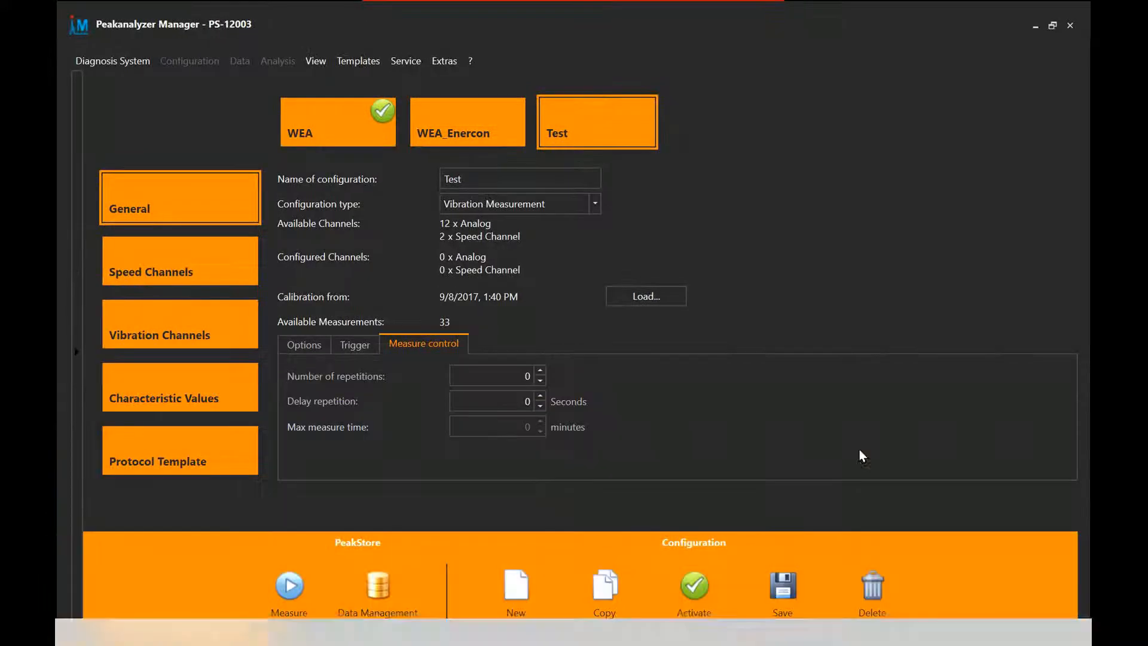
{"action": "left_click", "coordinate": [297, 345]}
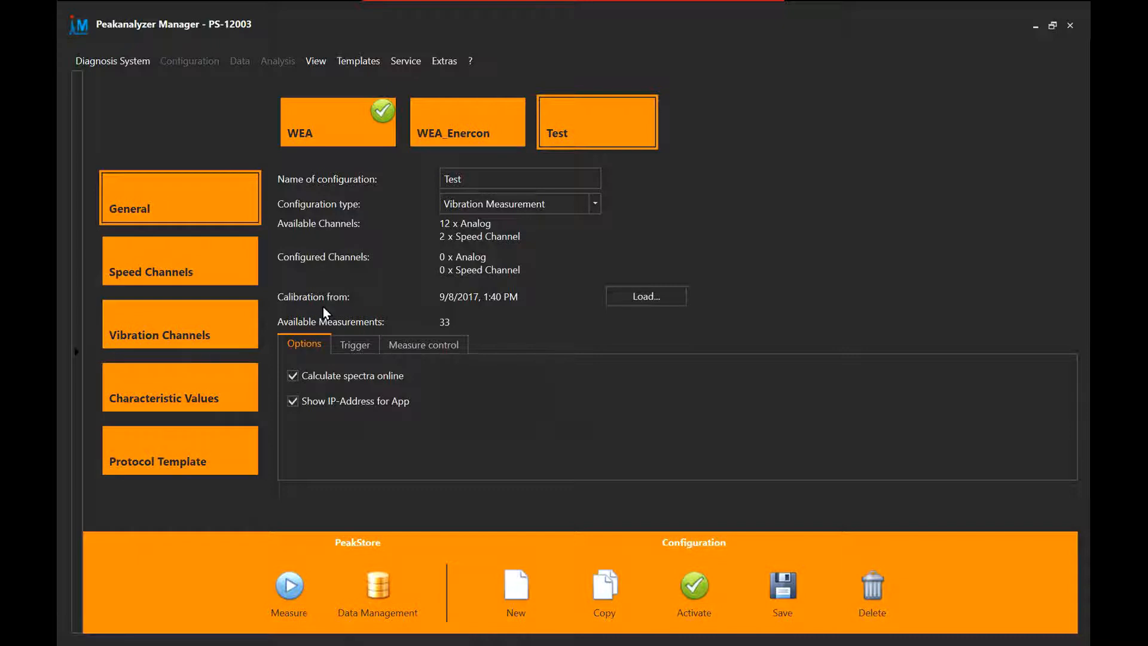
Step: Add one speed channel to the Test configuration
{"action": "left_click", "coordinate": [138, 275]}
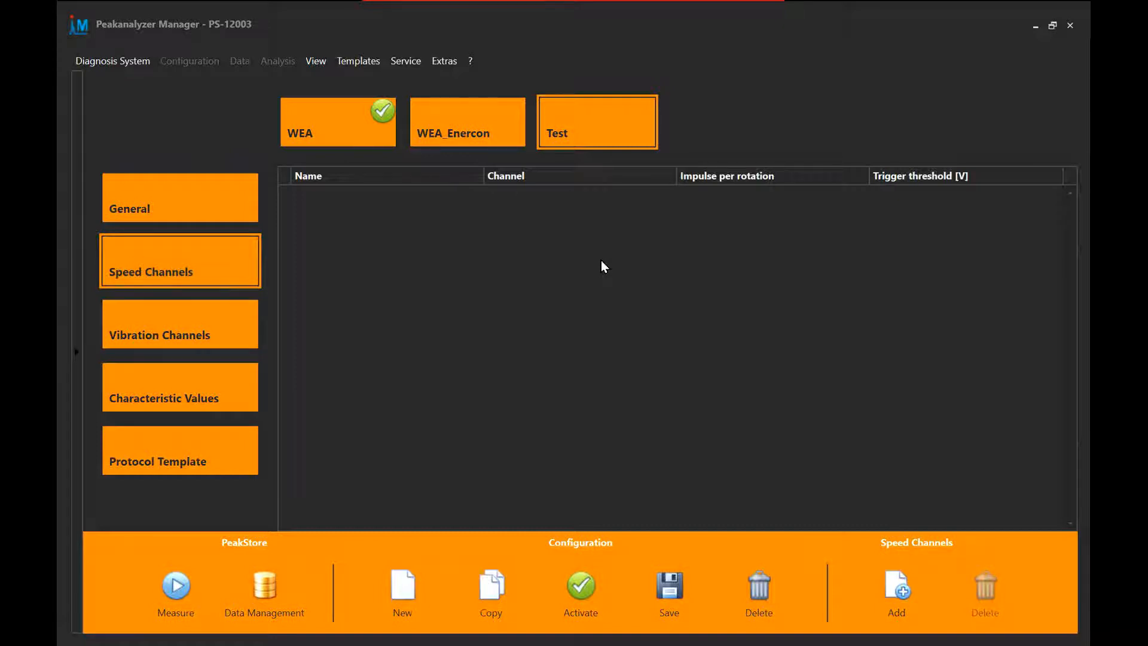
{"action": "left_click", "coordinate": [891, 575]}
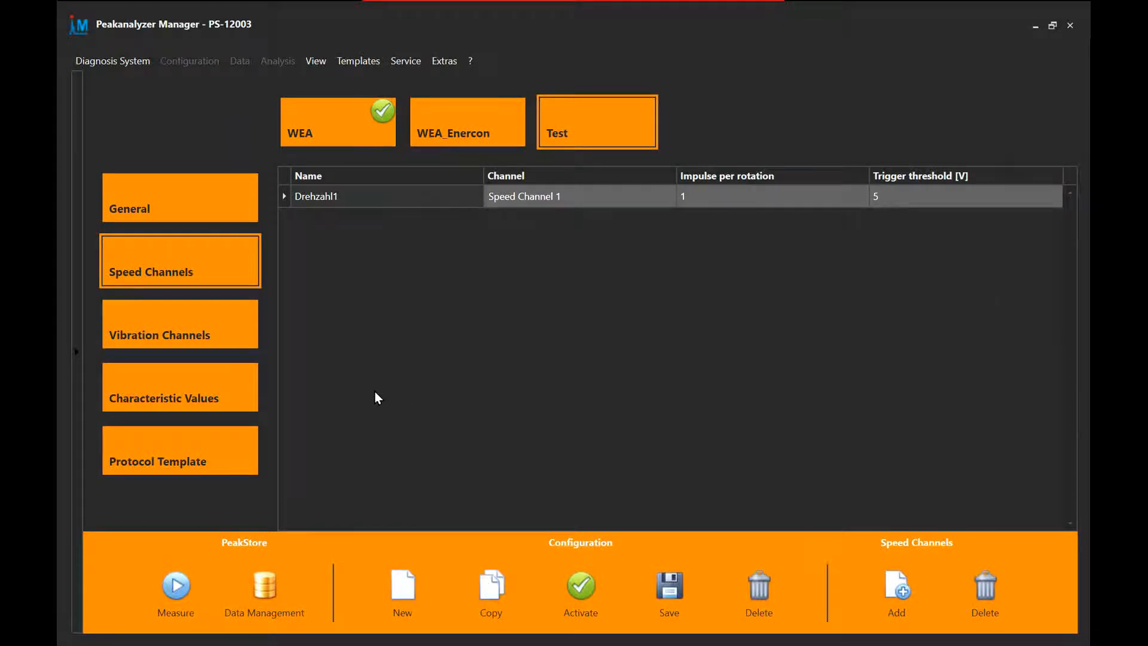
Step: Add four vibration channels to the Test configuration and delete the fourth one
{"action": "left_click", "coordinate": [156, 320]}
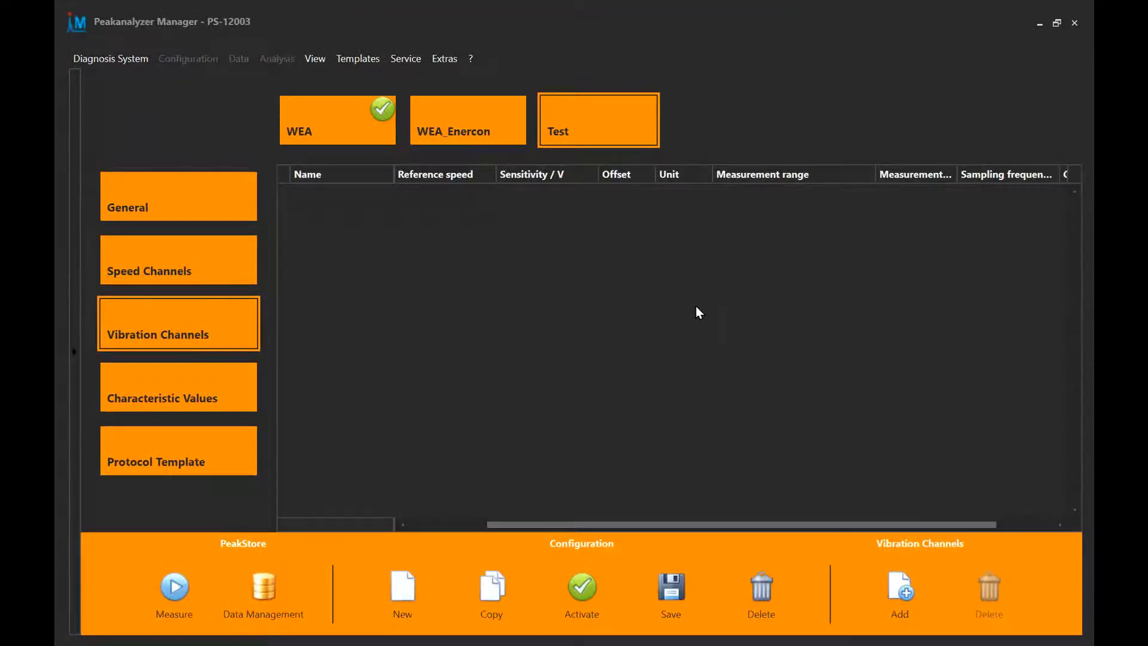
{"action": "left_click", "coordinate": [902, 588]}
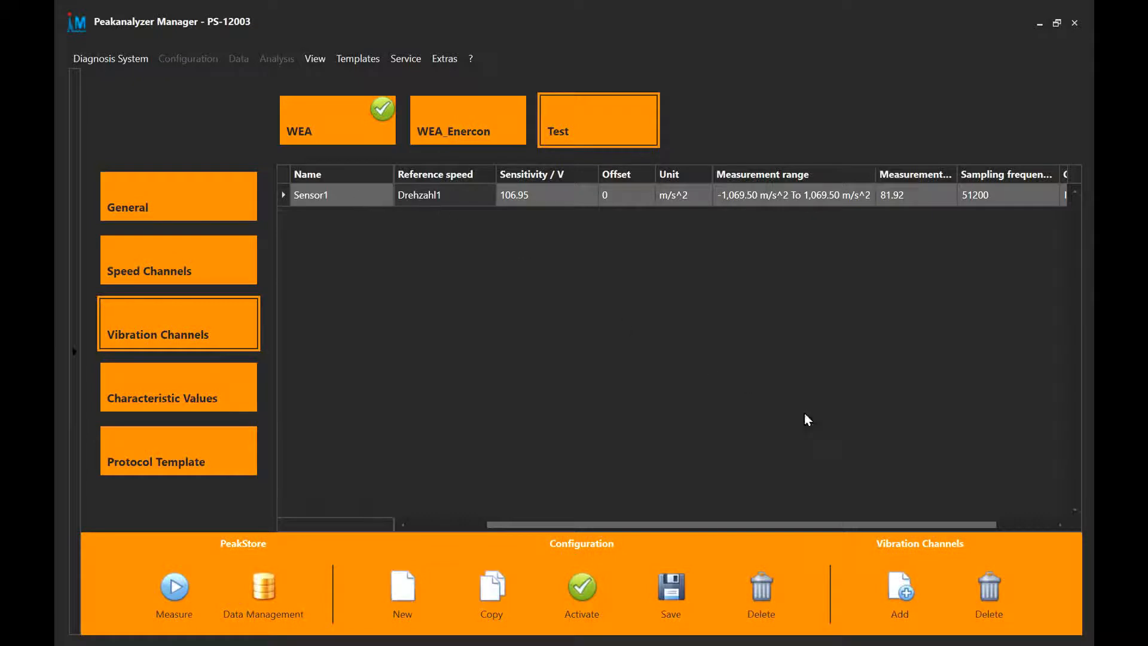
{"action": "left_click", "coordinate": [897, 593]}
{"action": "left_click", "coordinate": [897, 591]}
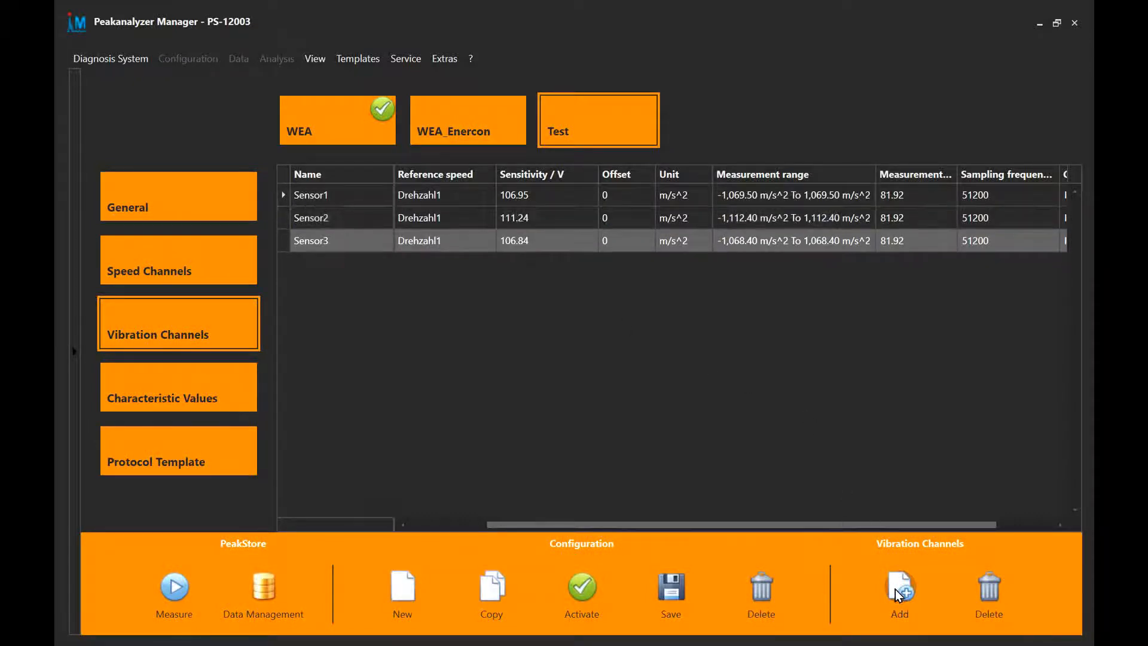
{"action": "left_click", "coordinate": [895, 591]}
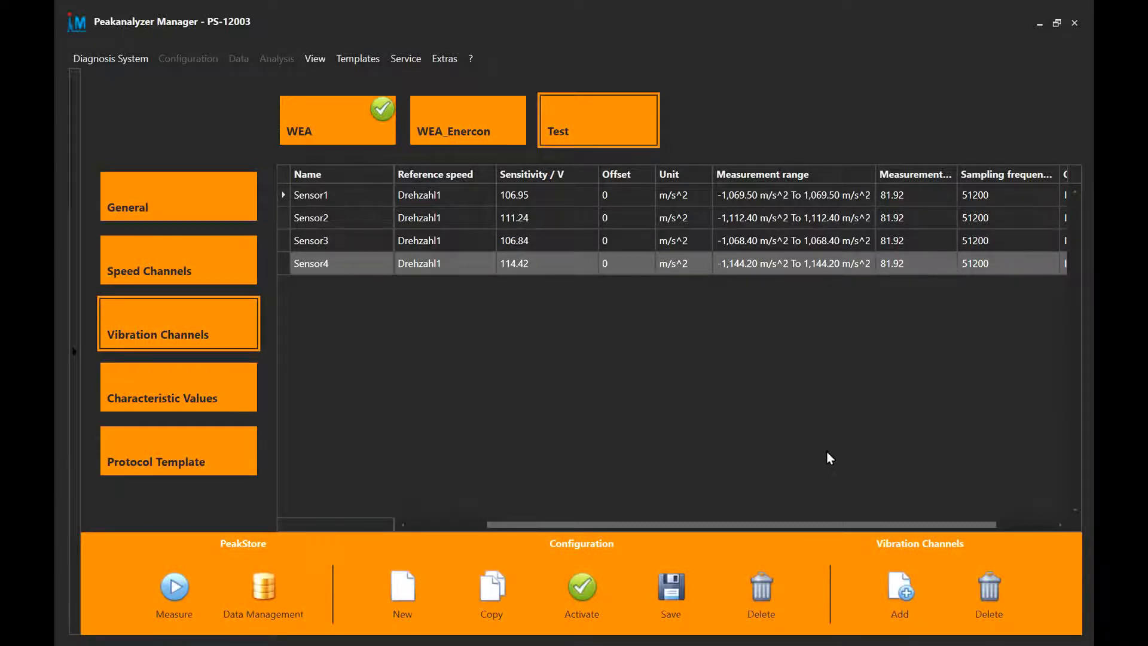
{"action": "left_click", "coordinate": [996, 600]}
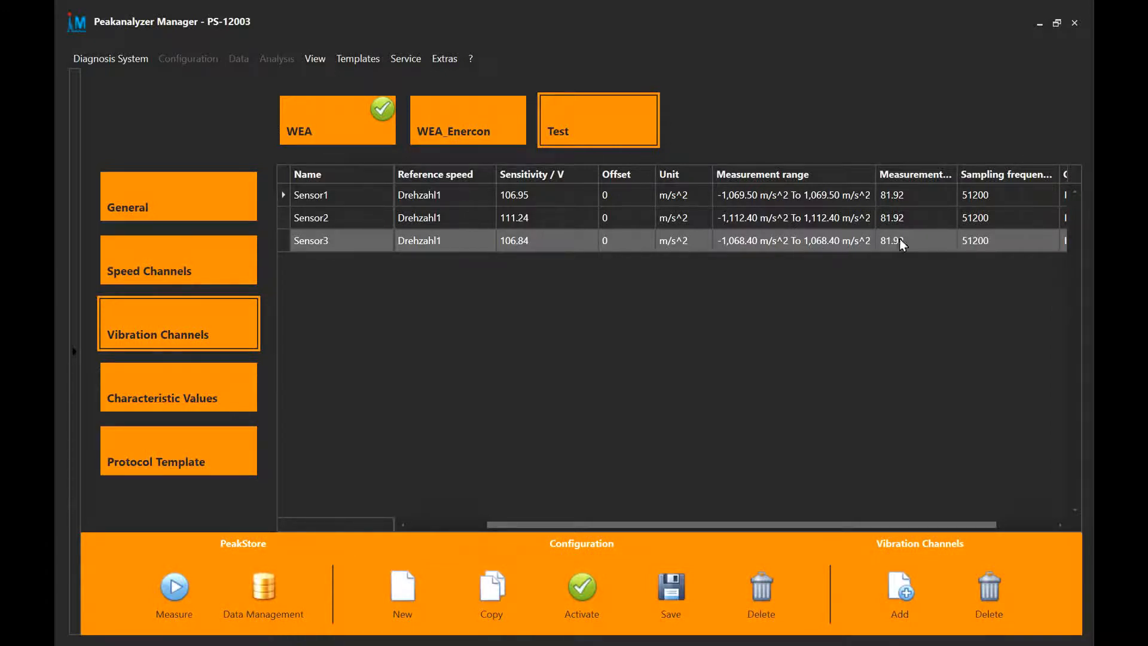
Step: Set the measurement time of the vibration channels to 40.96 and view the coupling options of Sensor3, keeping IEPE
{"action": "left_click", "coordinate": [931, 243]}
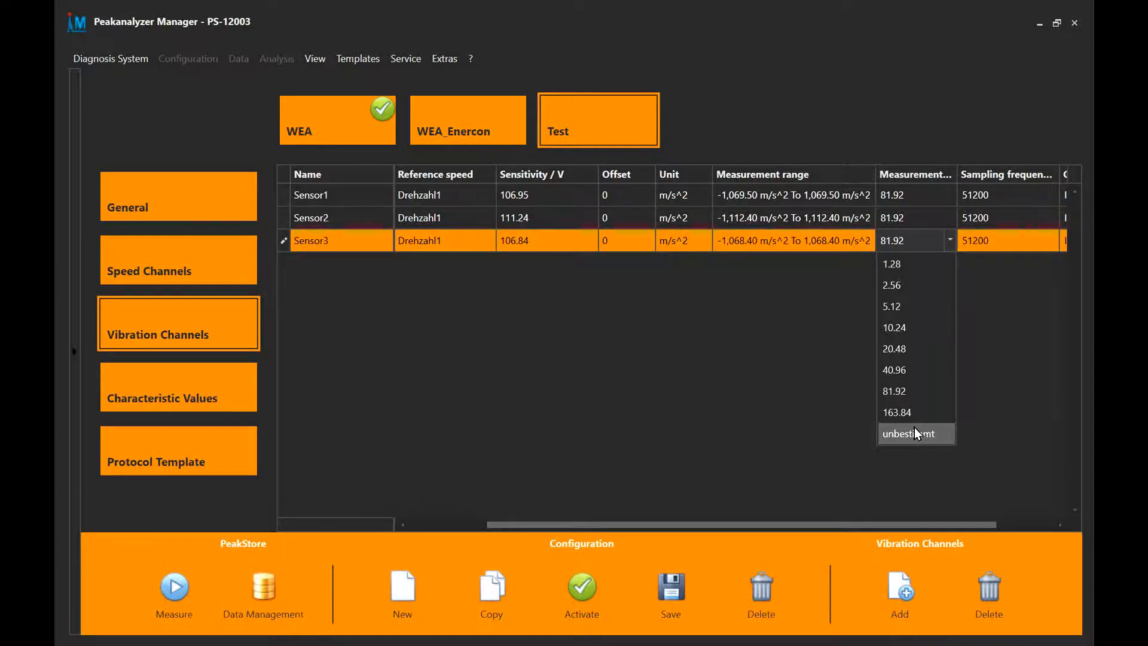
{"action": "left_click", "coordinate": [909, 374]}
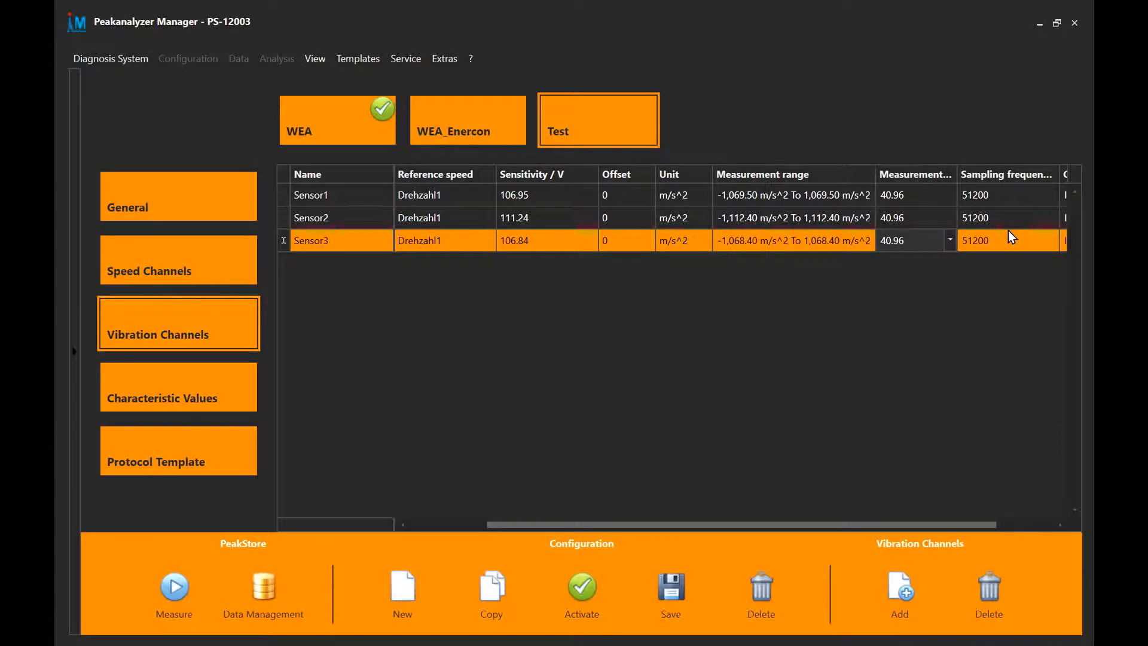
{"action": "scroll", "coordinate": [1007, 231], "scroll_direction": "right", "scroll_amount": 3}
{"action": "scroll", "coordinate": [1008, 231], "scroll_direction": "right", "scroll_amount": 1}
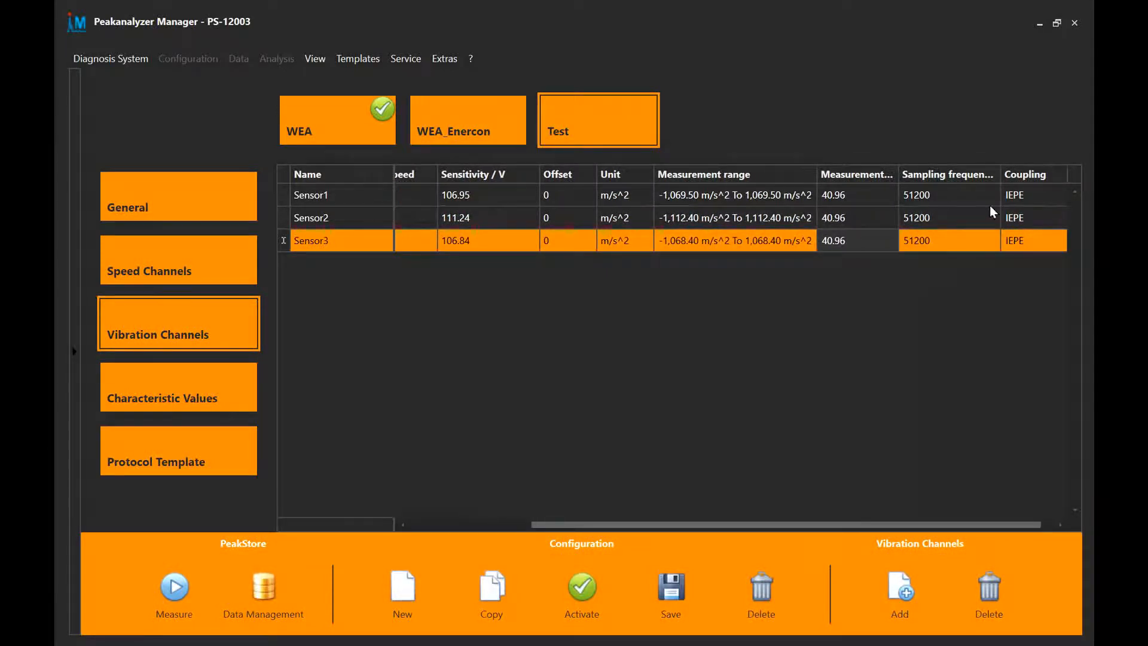
{"action": "left_click", "coordinate": [1049, 240]}
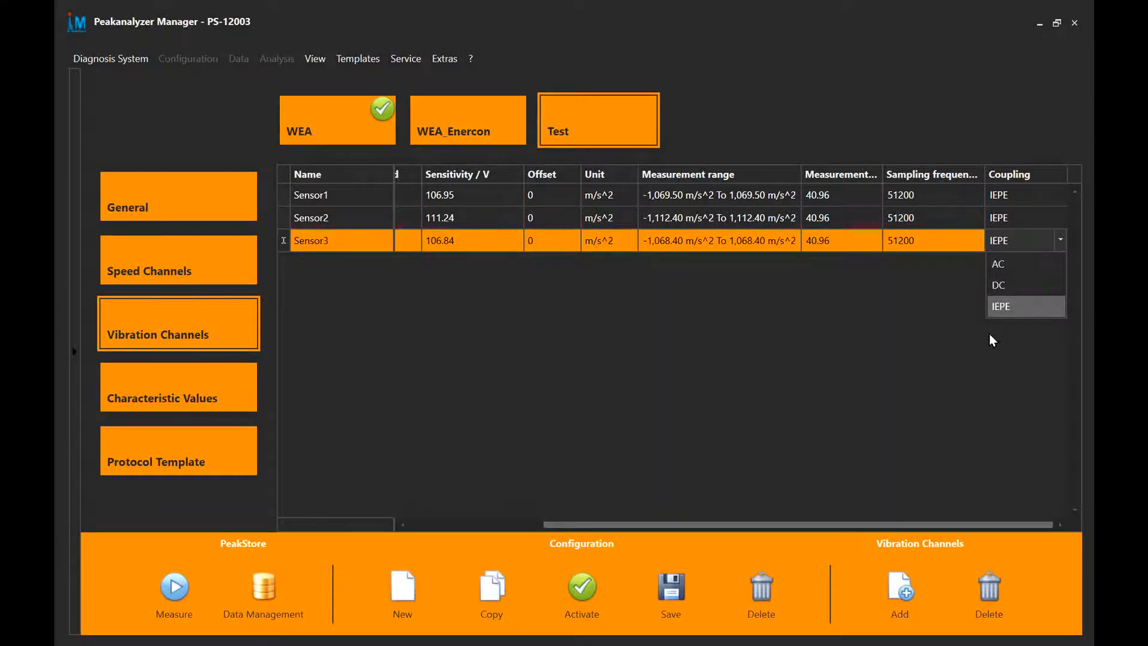
{"action": "left_click", "coordinate": [857, 367]}
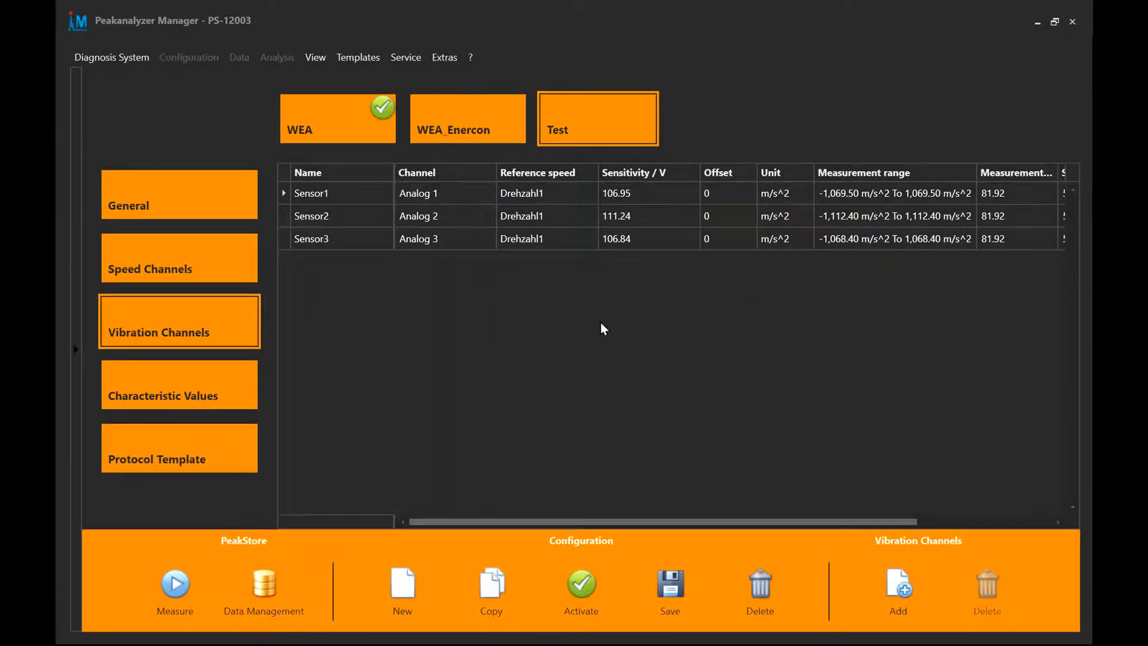
Step: In the characteristic values, keep DIN ISO 10816-3 as Sensor1's standard and choose Vibration velocity as its unit
{"action": "left_click", "coordinate": [230, 385]}
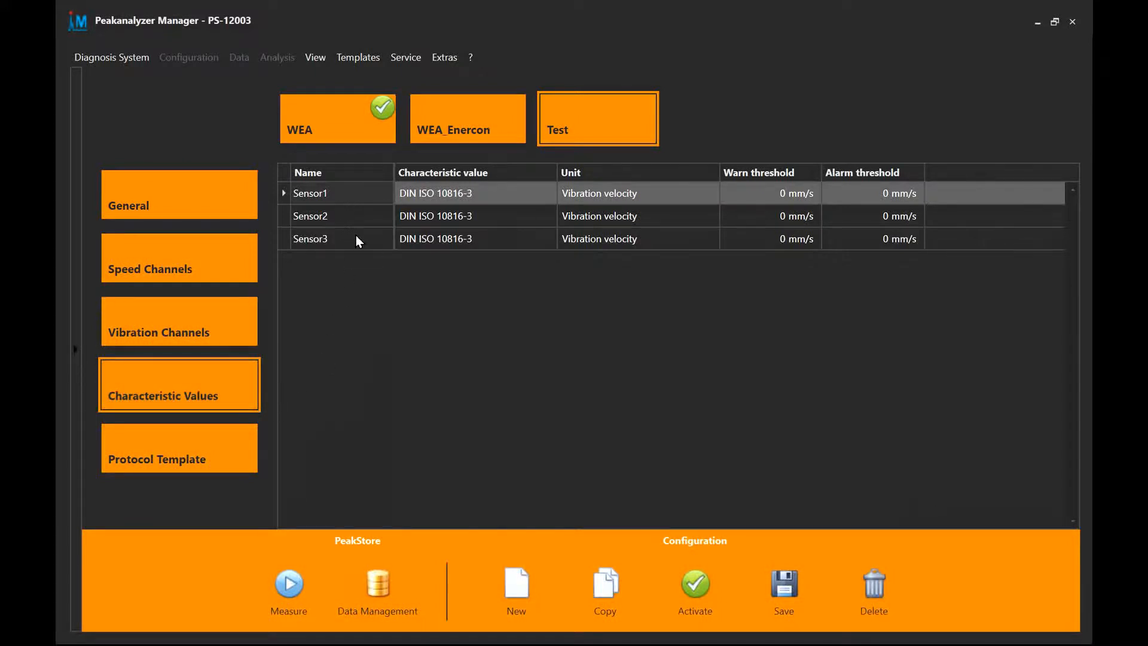
{"action": "left_click", "coordinate": [479, 192]}
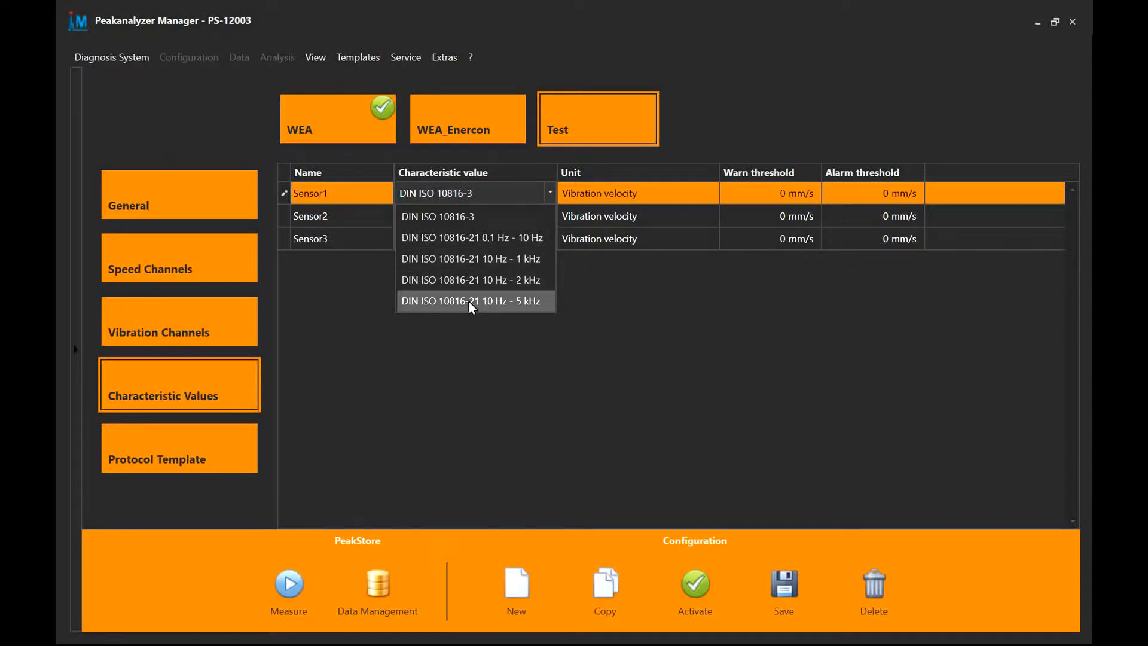
{"action": "left_click", "coordinate": [606, 317]}
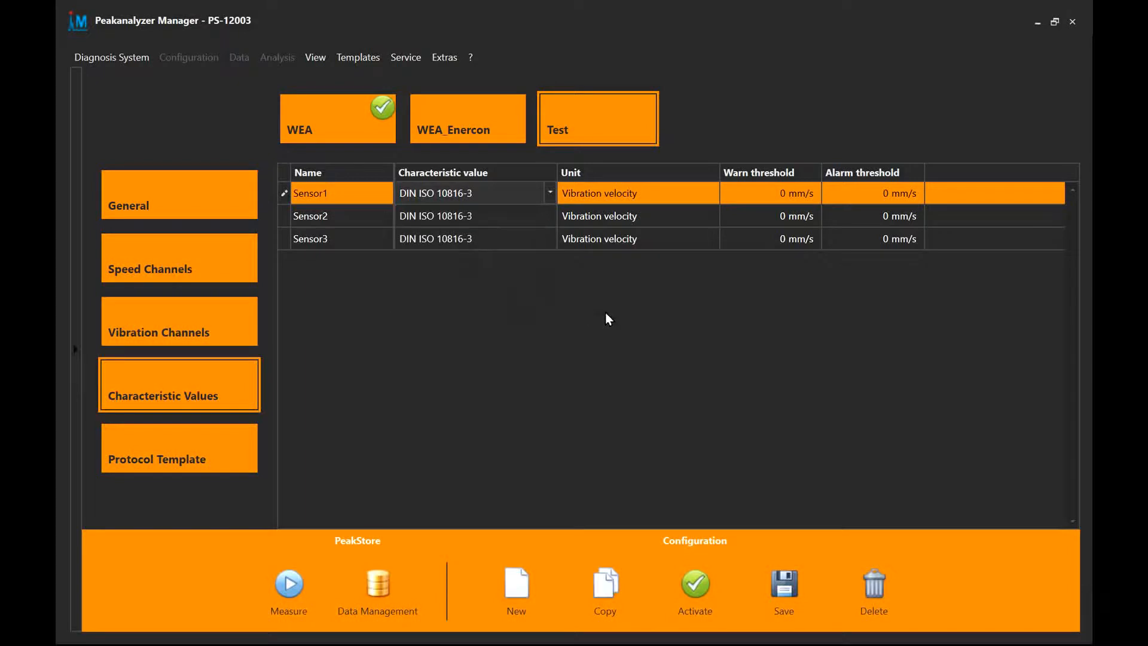
{"action": "left_click", "coordinate": [672, 191]}
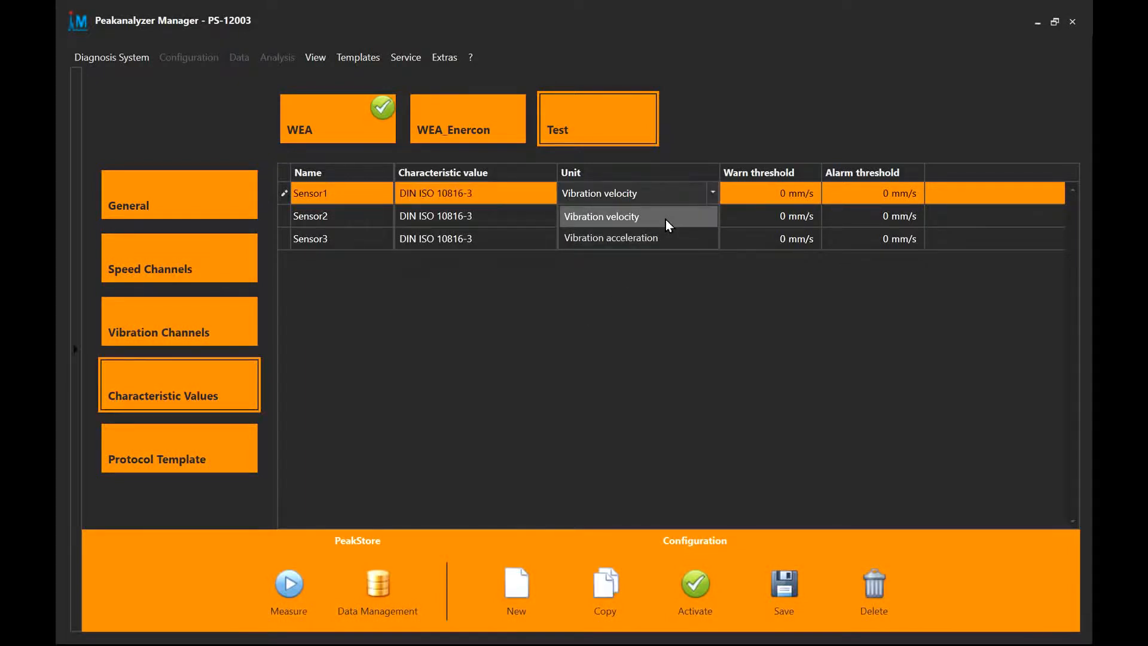
{"action": "left_click", "coordinate": [666, 219]}
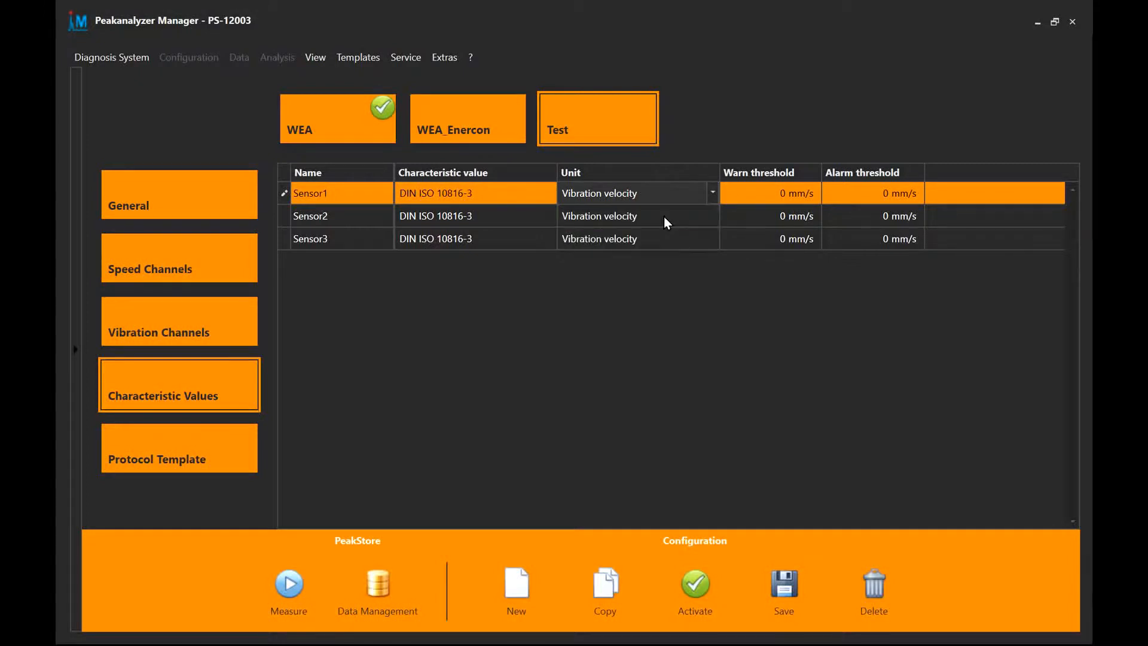
Step: Set Sensor1's warn threshold to 2 mm/s and its alarm threshold to 5 mm/s
{"action": "left_click", "coordinate": [785, 192]}
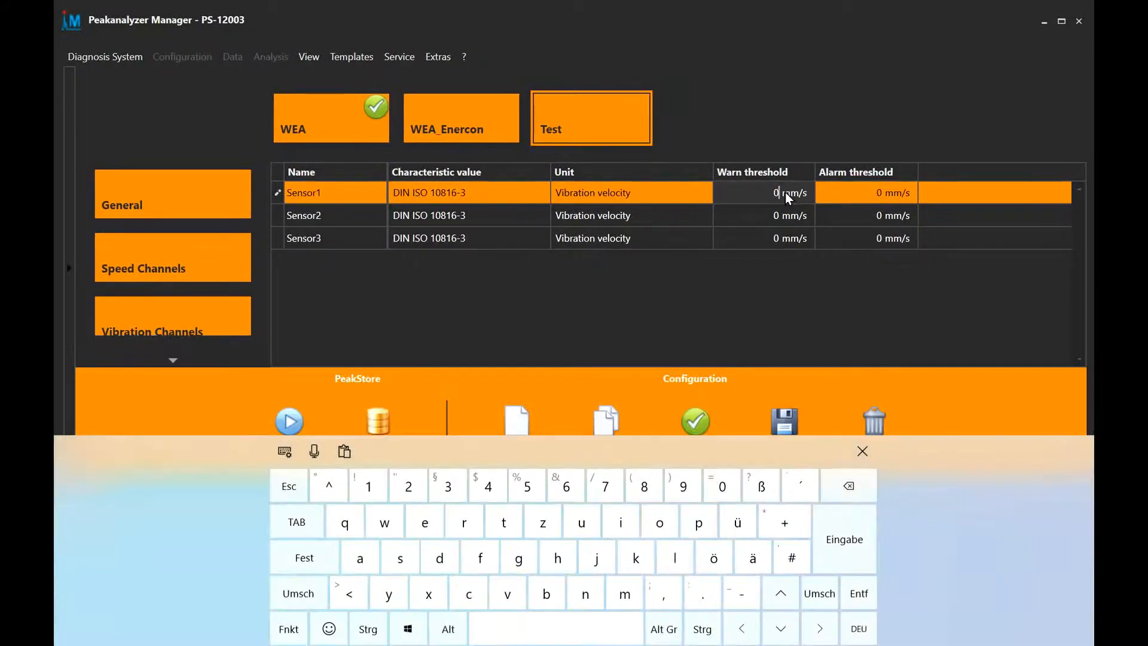
{"action": "type", "text": "2"}
{"action": "left_click", "coordinate": [876, 194]}
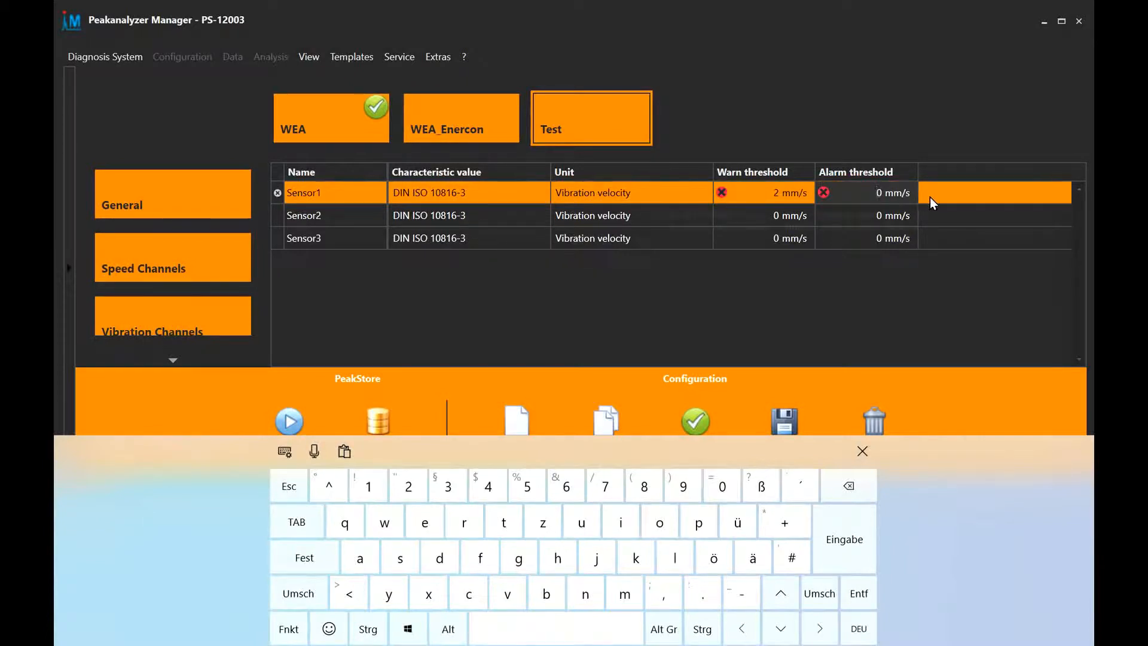
{"action": "type", "text": "5"}
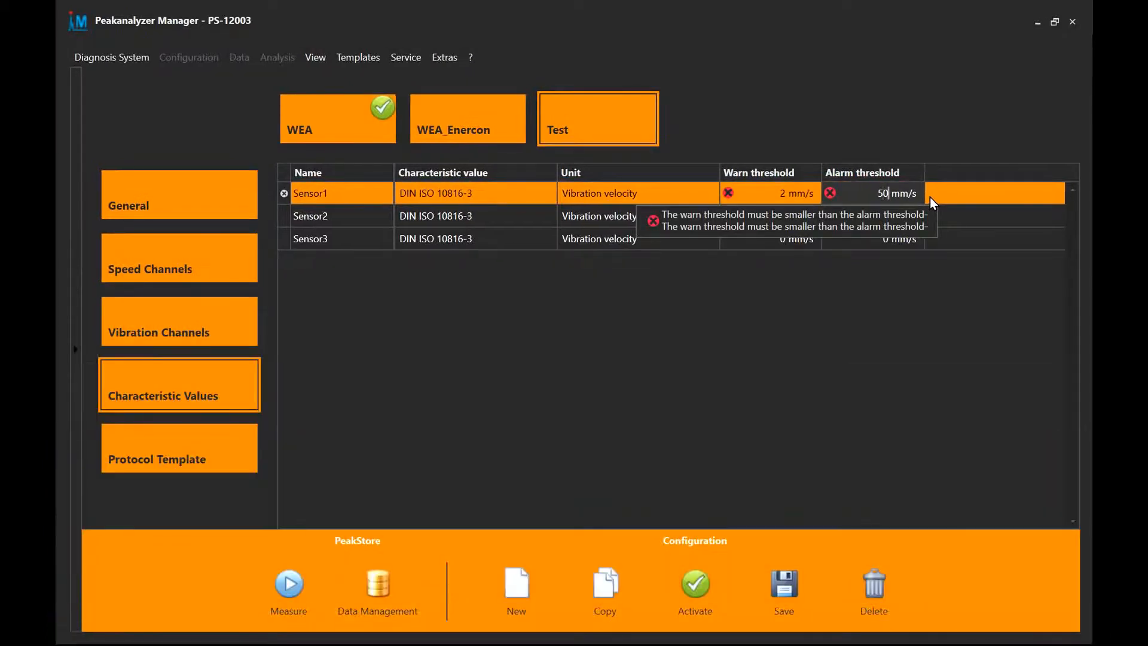
{"action": "key", "text": "Delete"}
{"action": "left_click", "coordinate": [654, 361]}
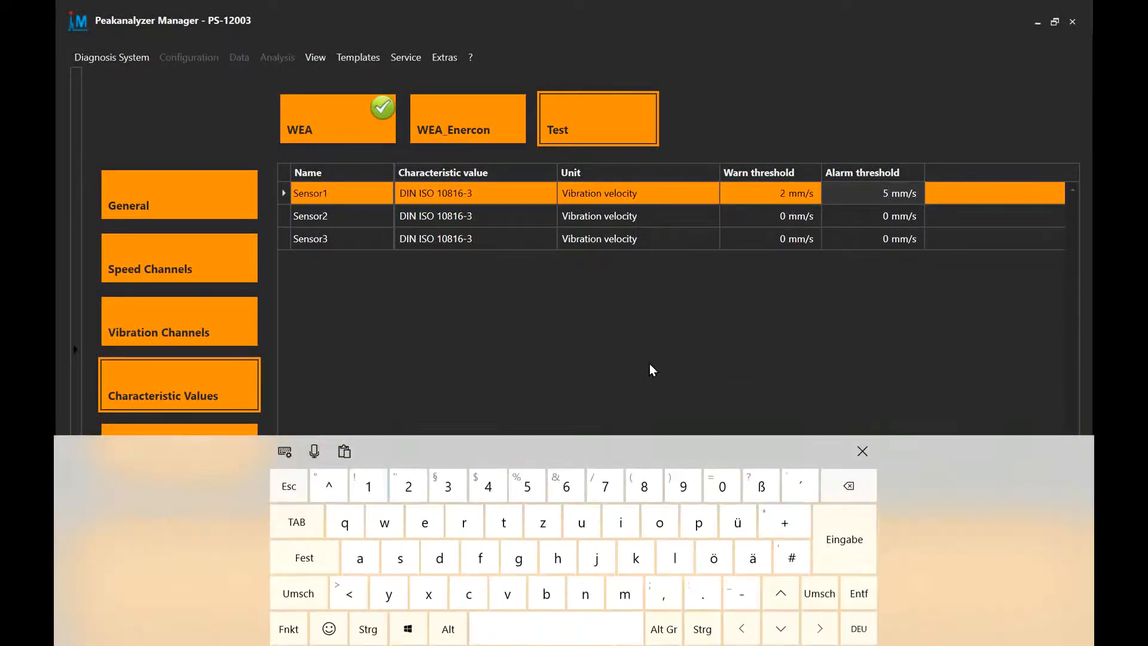
{"action": "left_click", "coordinate": [867, 455]}
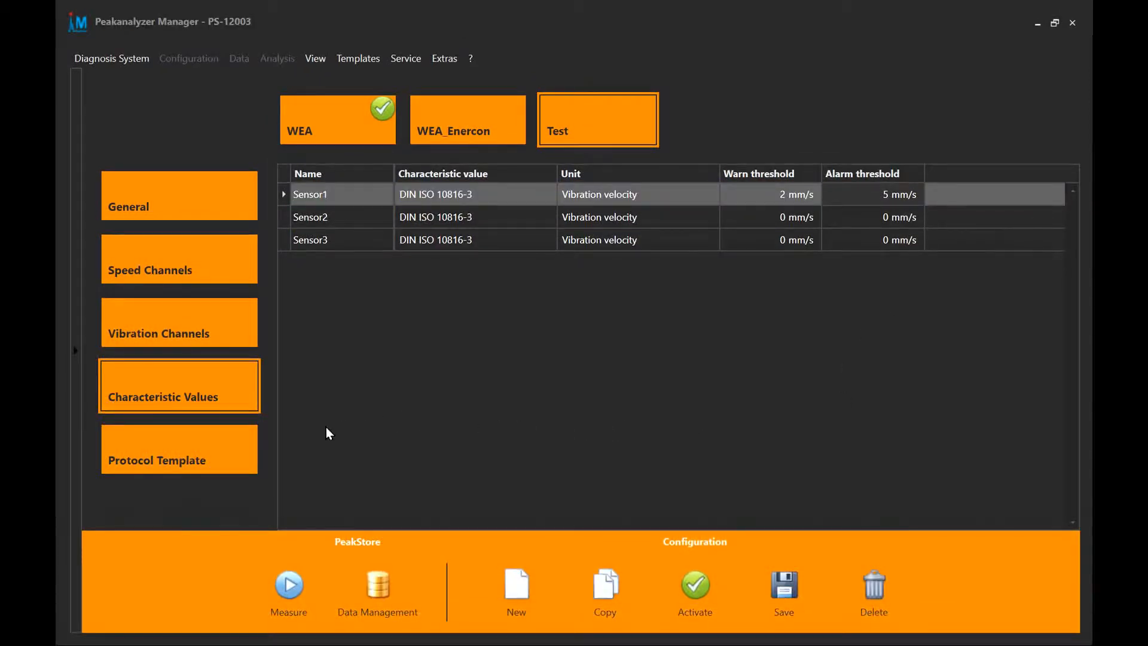
Step: Choose 3 Spur gear stage + Power split [Picture] as the measurement protocol template and activate automatic sensor placement
{"action": "left_click", "coordinate": [232, 459]}
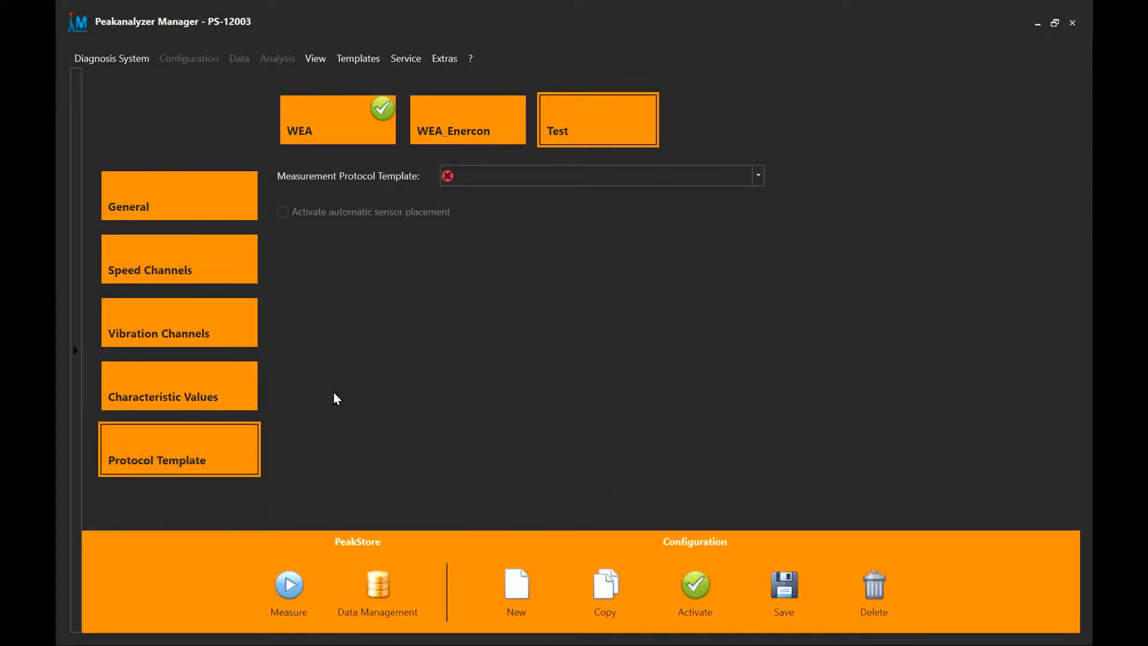
{"action": "mouse_move", "coordinate": [541, 180]}
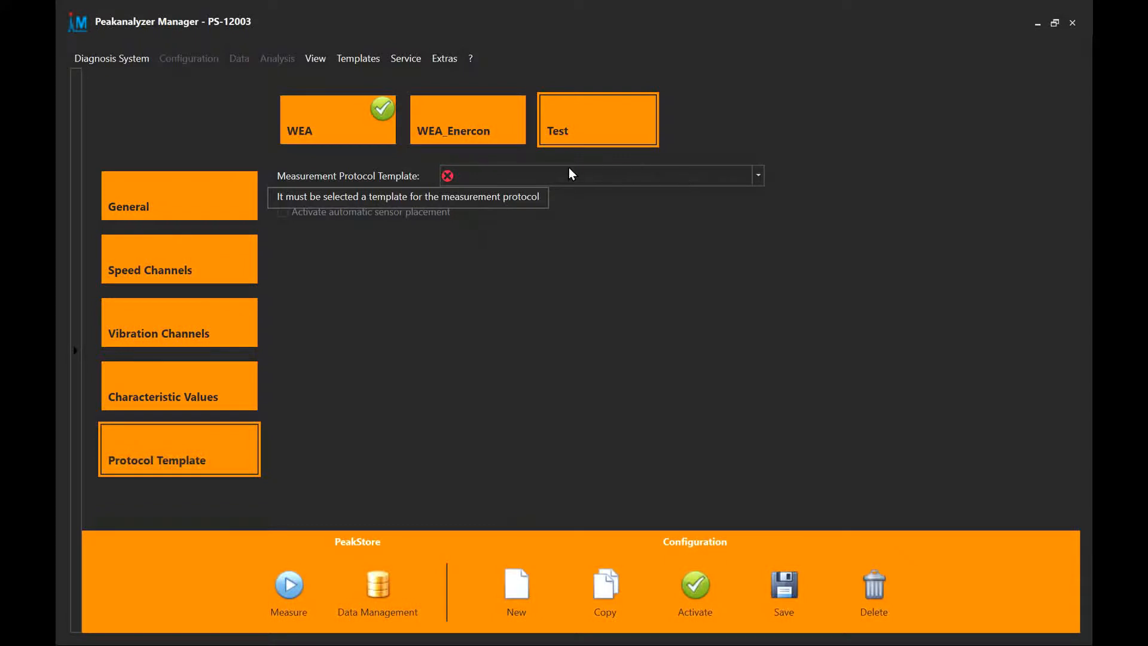
{"action": "left_click", "coordinate": [446, 177]}
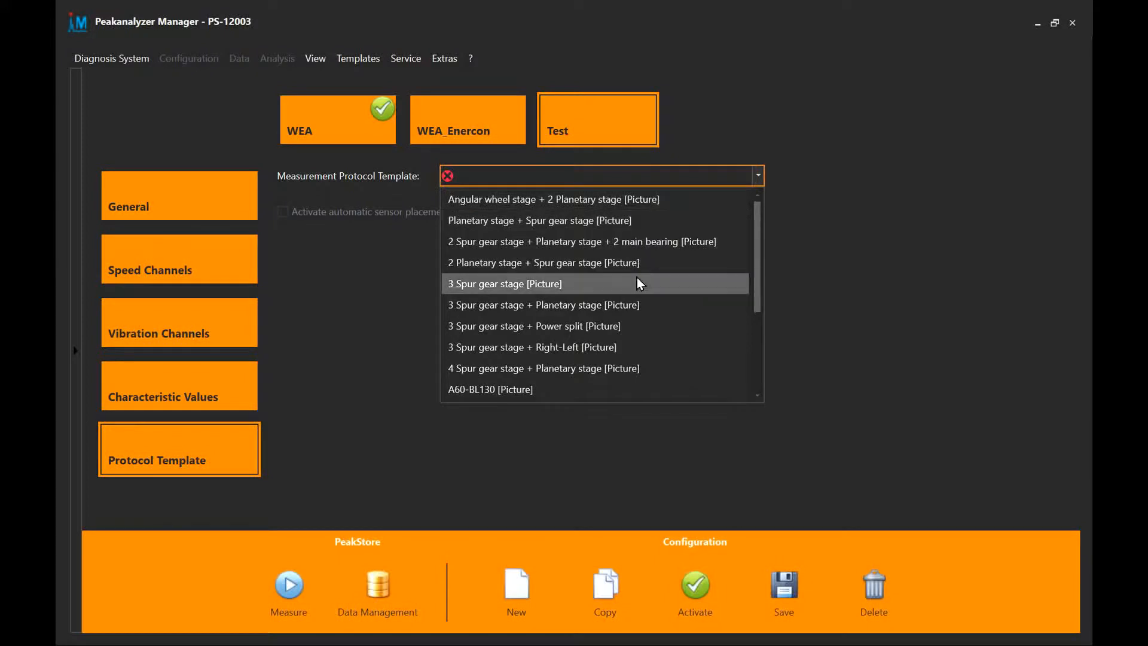
{"action": "left_click", "coordinate": [640, 328]}
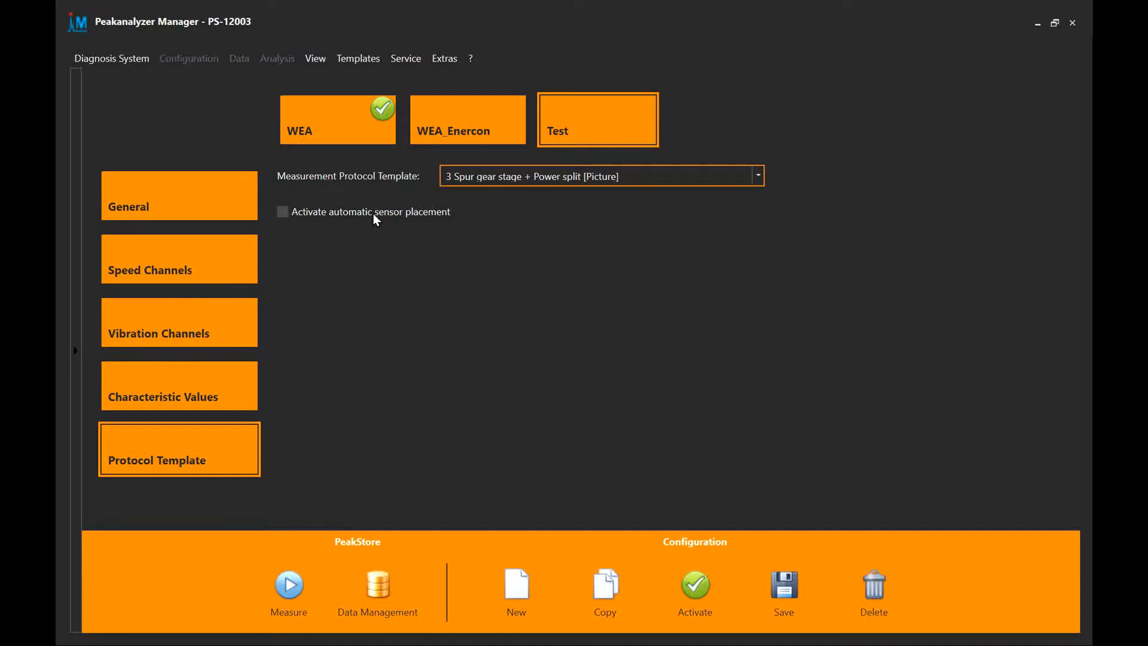
{"action": "left_click", "coordinate": [285, 207]}
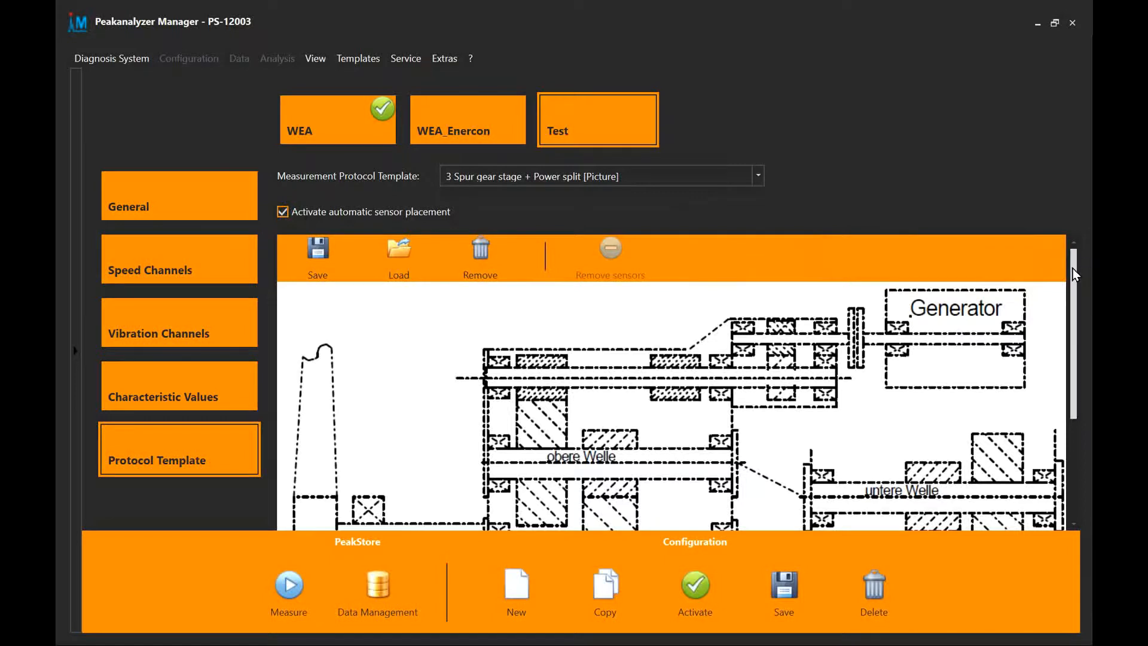
{"action": "left_click_drag", "start_coordinate": [1073, 267], "coordinate": [1078, 296]}
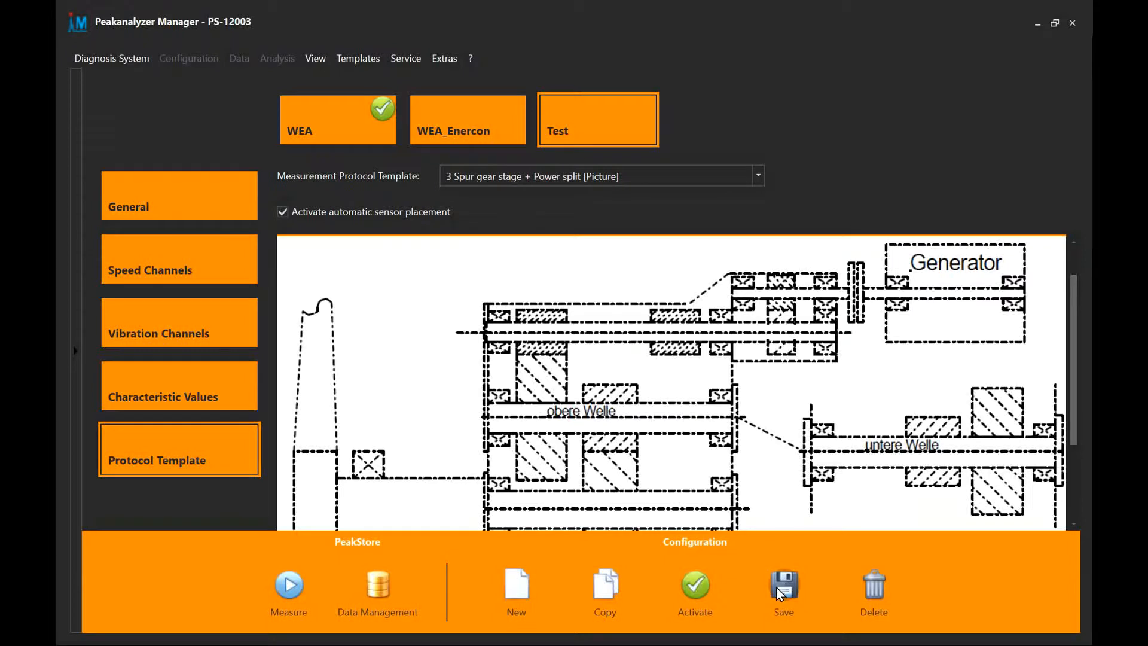
Step: Save the Test configuration, make it the active one and open the measurement mode
{"action": "left_click", "coordinate": [795, 591]}
{"action": "left_click", "coordinate": [713, 583]}
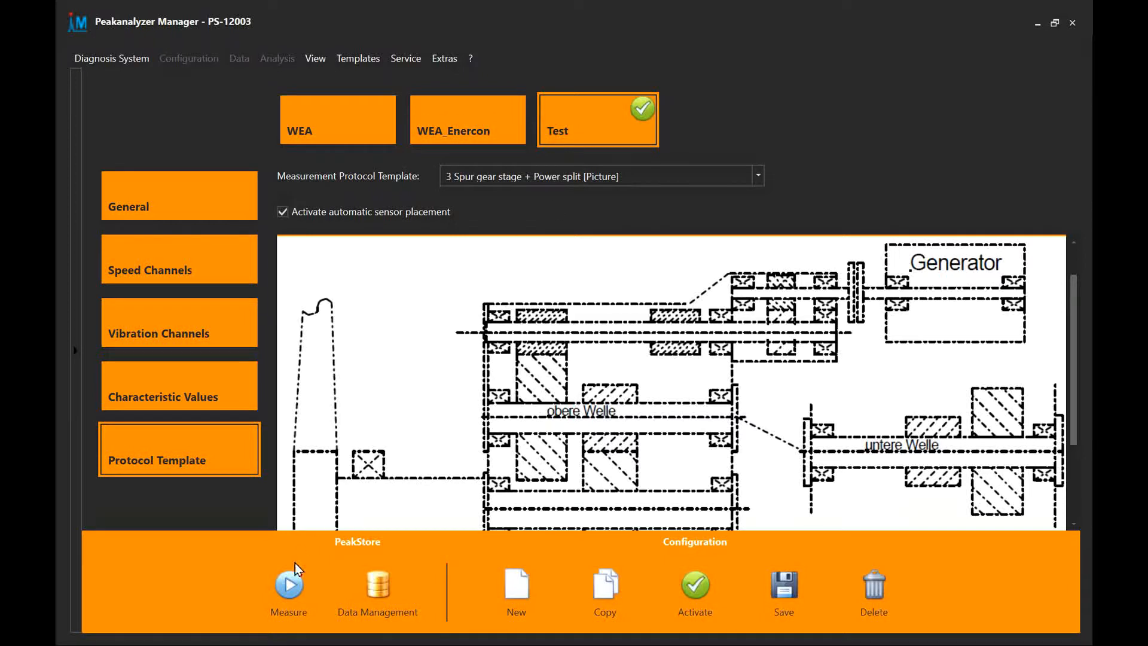
{"action": "left_click", "coordinate": [293, 588]}
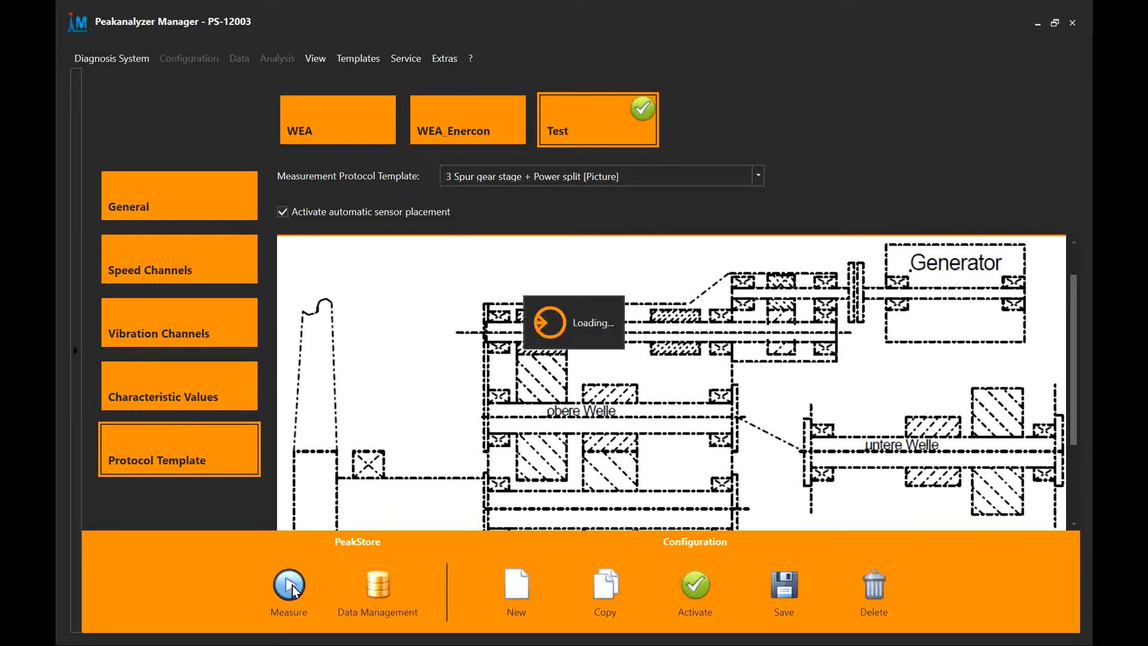